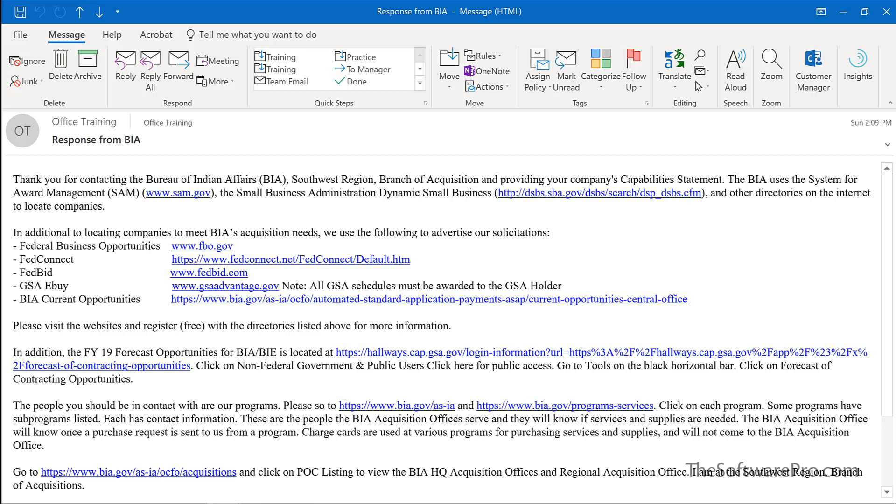
- Reply to the "Response from BIA" message and select the quoted text from "Thank you for contacting" through the Indian Economic Enterprises line
{"action": "left_click", "coordinate": [126, 65]}
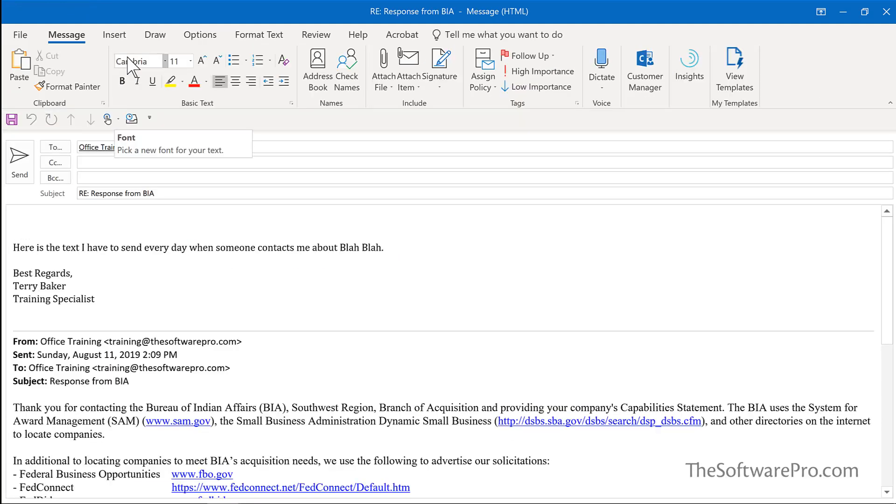
{"action": "scroll", "coordinate": [119, 240], "scroll_direction": "down", "scroll_amount": 4}
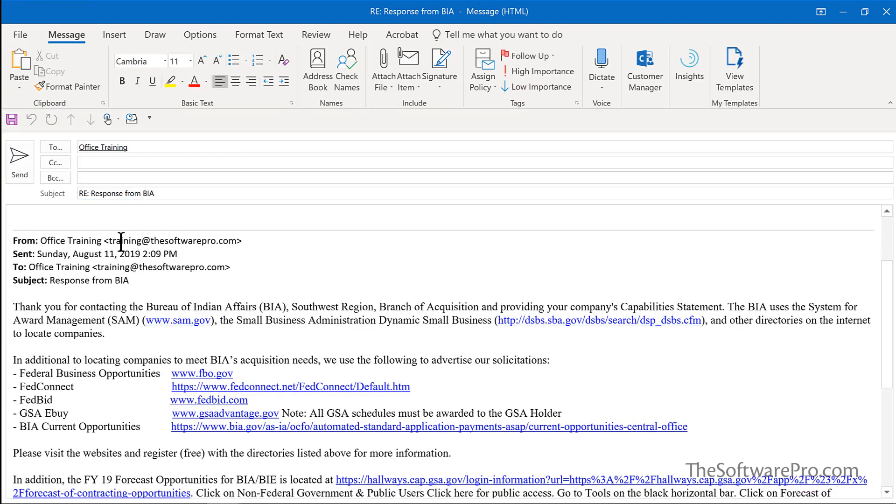
{"action": "scroll", "coordinate": [121, 242], "scroll_direction": "down", "scroll_amount": 3}
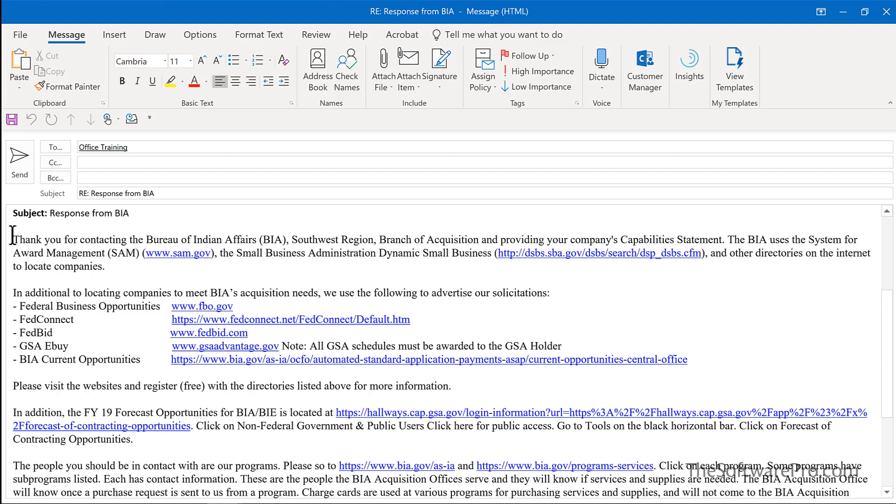
{"action": "left_click_drag", "start_coordinate": [13, 235], "coordinate": [398, 478]}
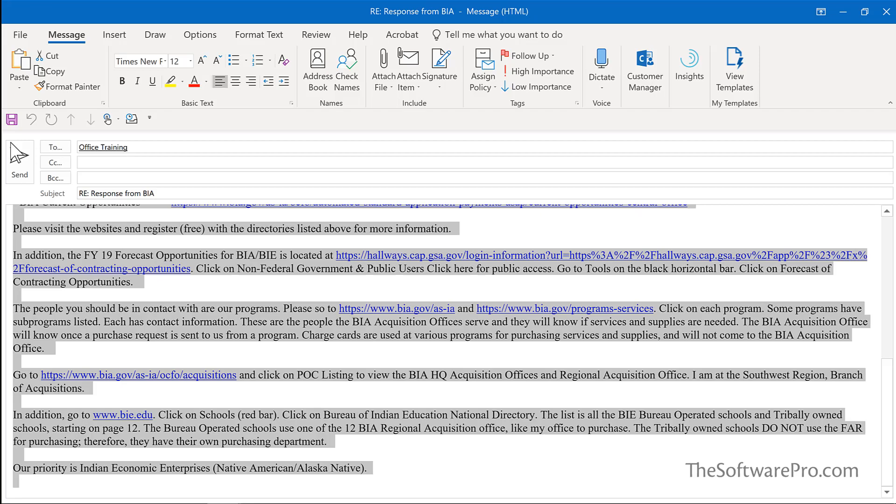
- Start saving the selected text to the Quick Part Gallery with the name "Supplier Resources"
{"action": "left_click", "coordinate": [113, 38]}
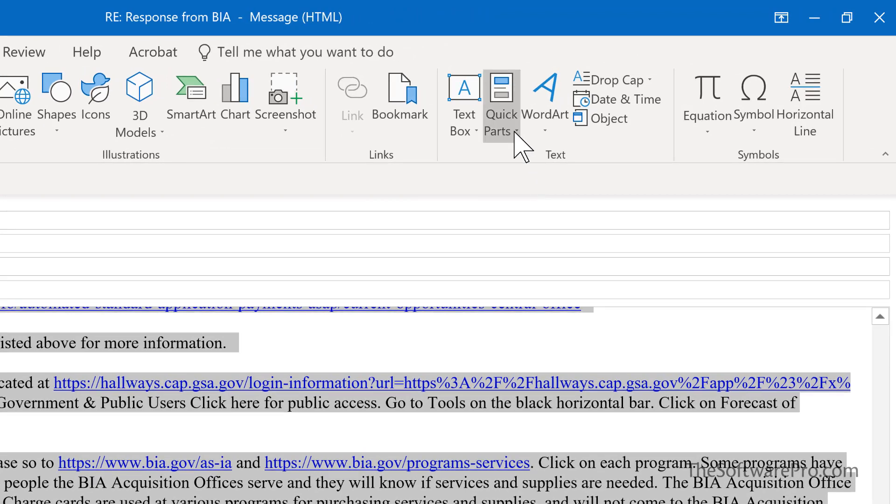
{"action": "left_click", "coordinate": [515, 132]}
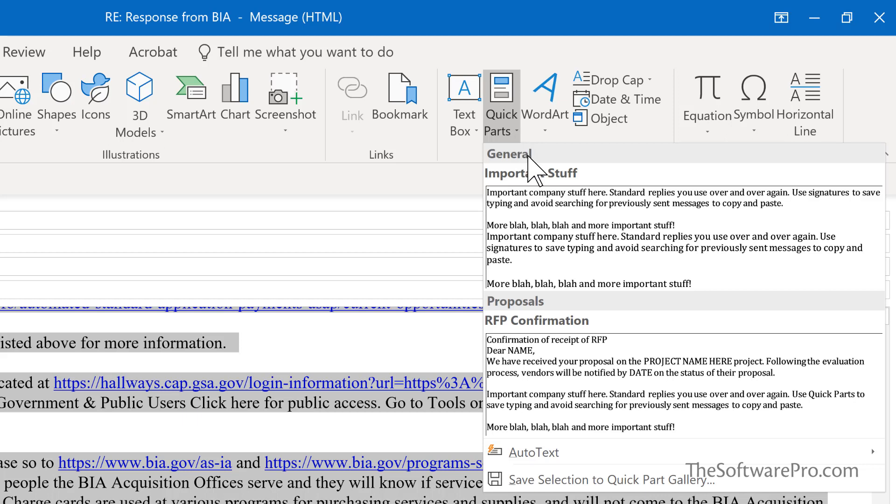
{"action": "left_click", "coordinate": [566, 481]}
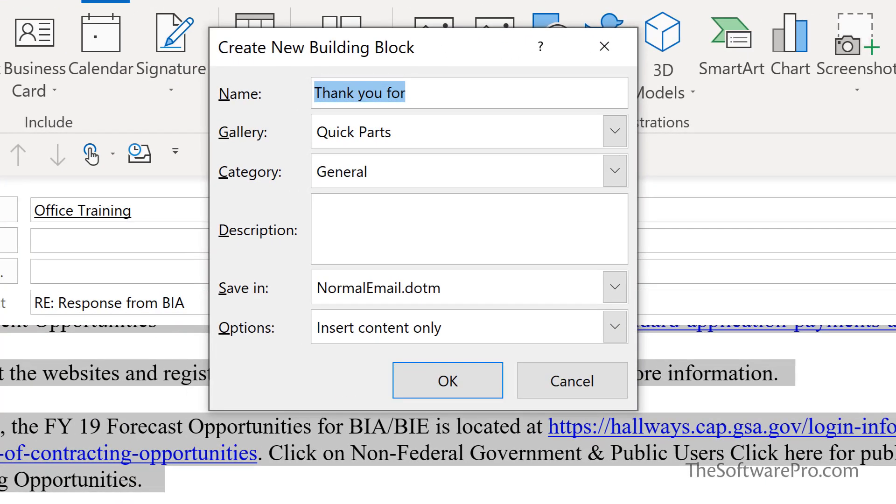
{"action": "type", "text": "Supp"}
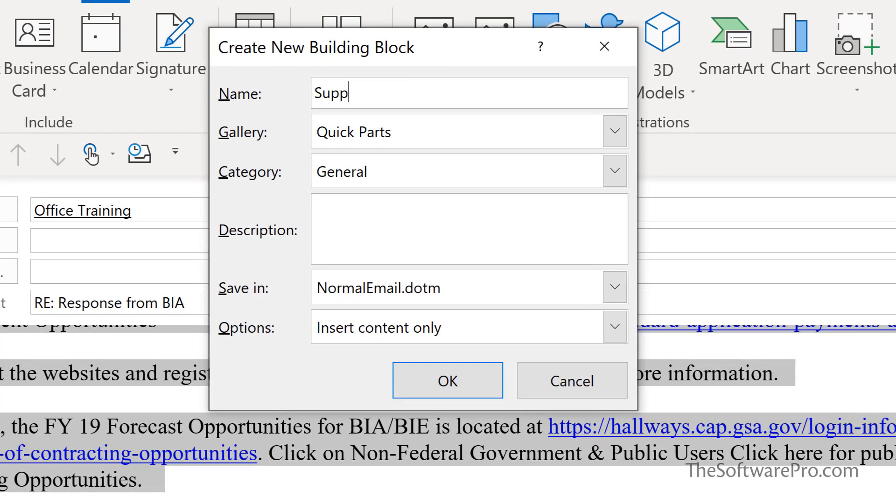
{"action": "type", "text": "lier Resources"}
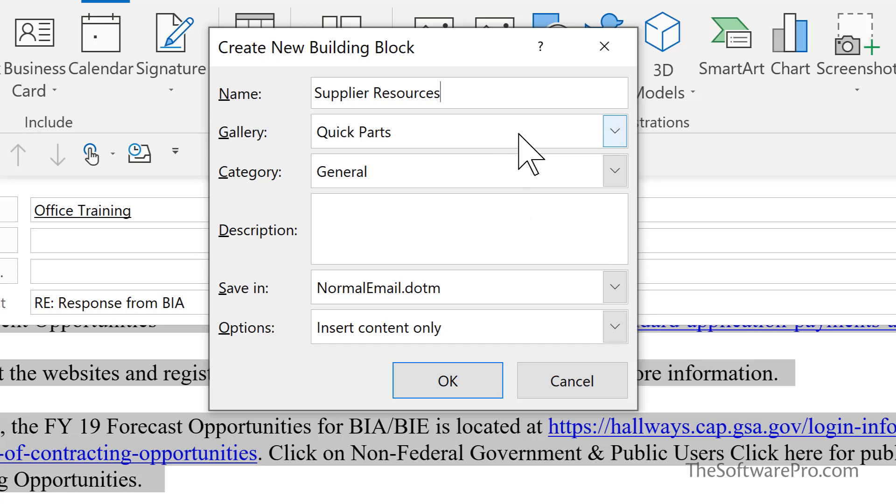
- Create a new category named "Suppliers" for the building block
{"action": "left_click", "coordinate": [615, 171]}
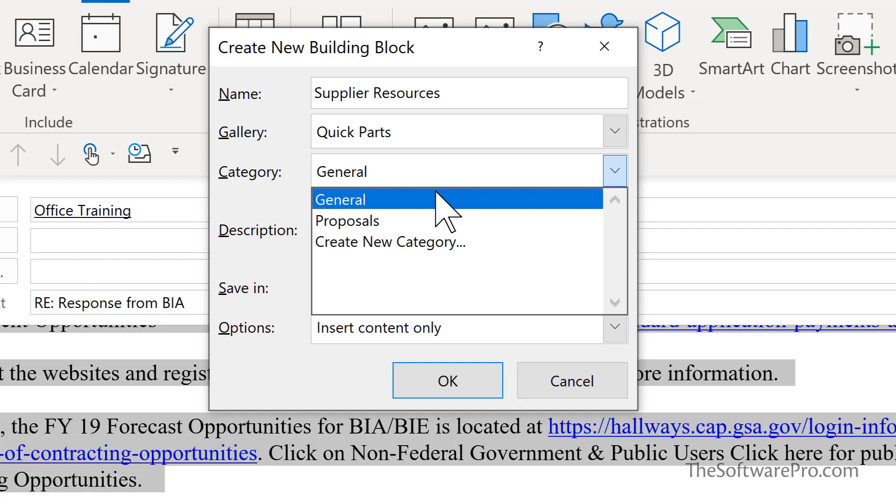
{"action": "left_click", "coordinate": [406, 246]}
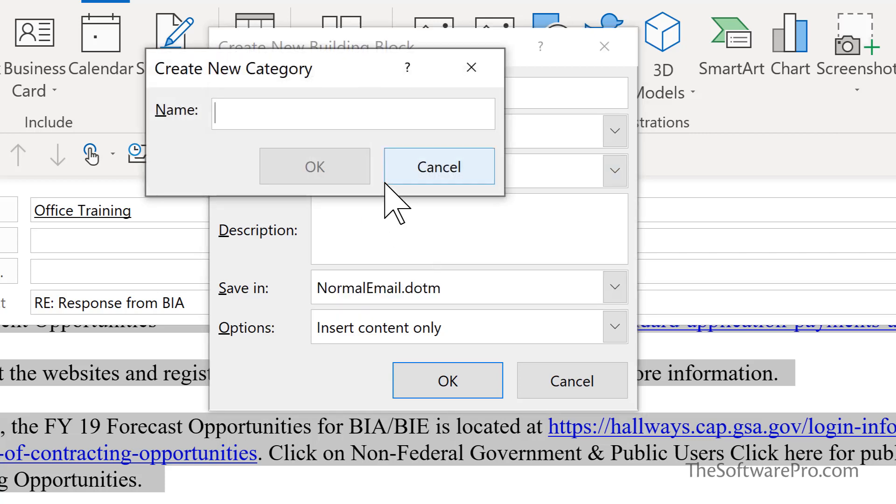
{"action": "type", "text": "Suppliers"}
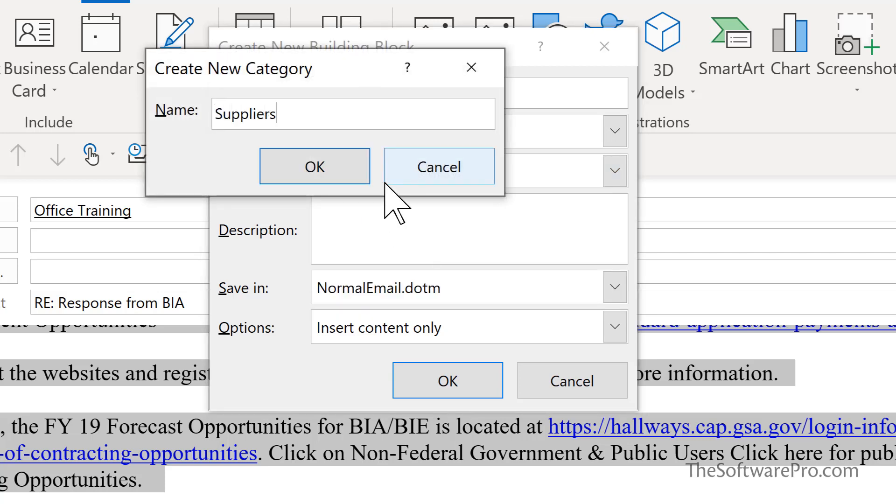
{"action": "left_click", "coordinate": [335, 165]}
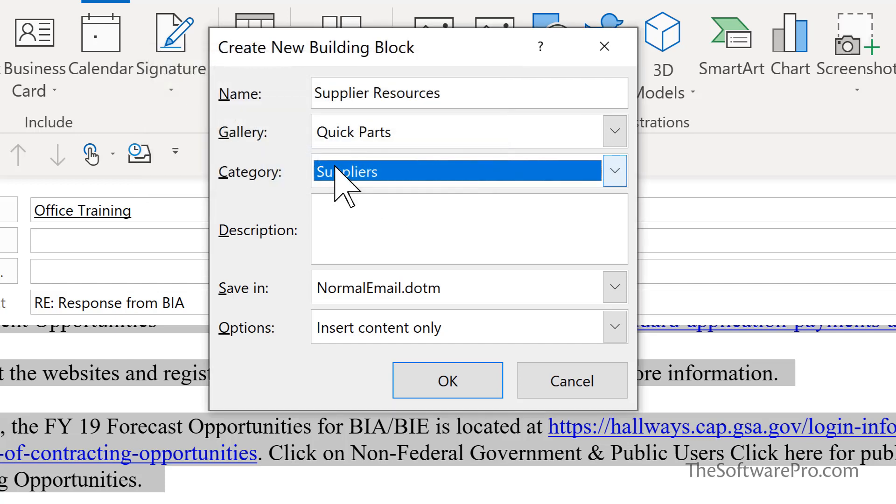
- Enter the description "Response to supplier request" and save the building block
{"action": "left_click", "coordinate": [330, 201]}
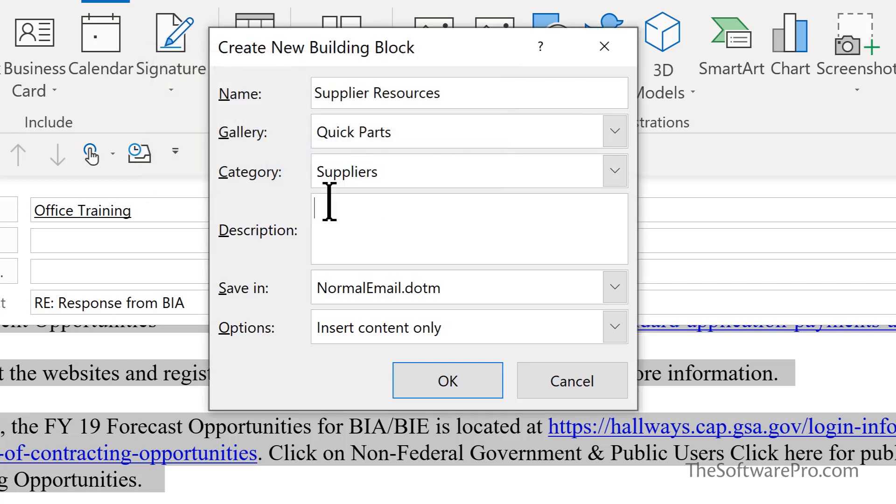
{"action": "type", "text": "Response to supl"}
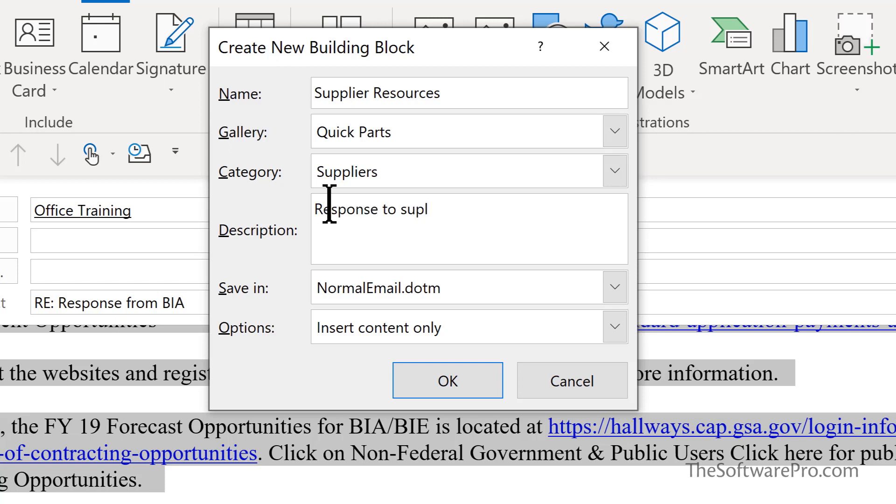
{"action": "key", "text": "BackSpace"}
{"action": "type", "text": "plier request"}
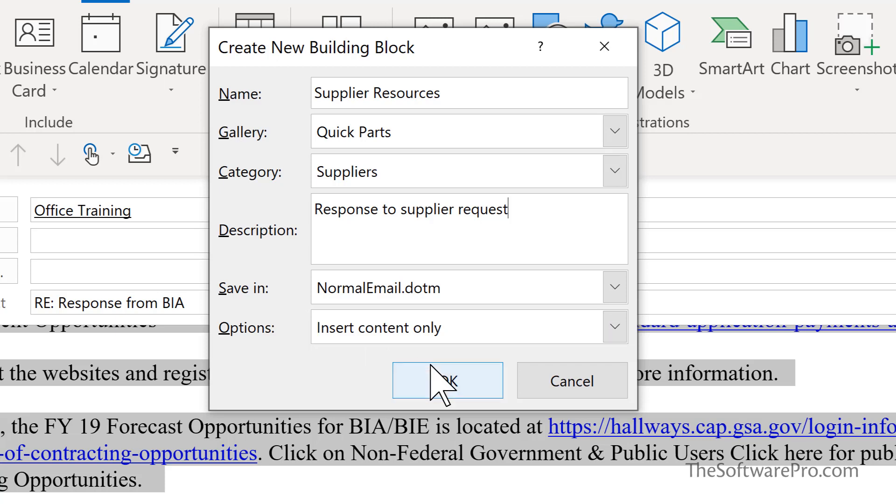
{"action": "left_click", "coordinate": [449, 384]}
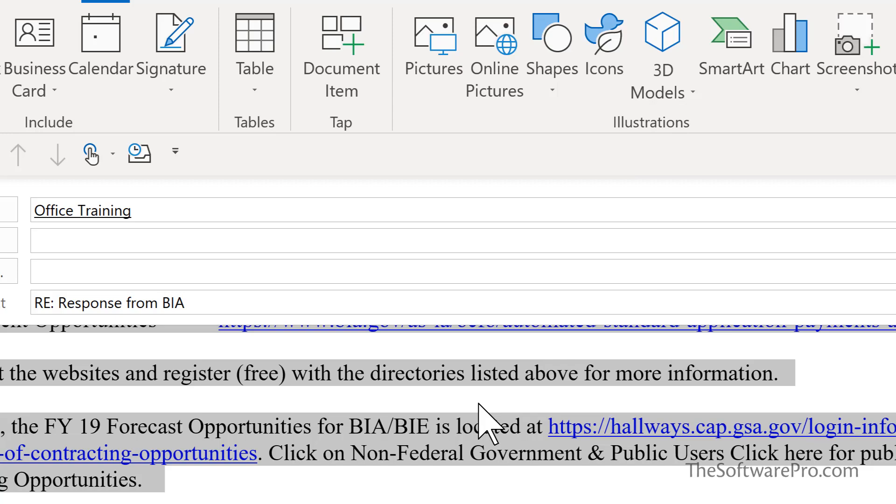
- Create a new email message and begin its body with the greeting "Hello Wonderful Person," followed by a new line
{"action": "key", "text": "ctrl+n"}
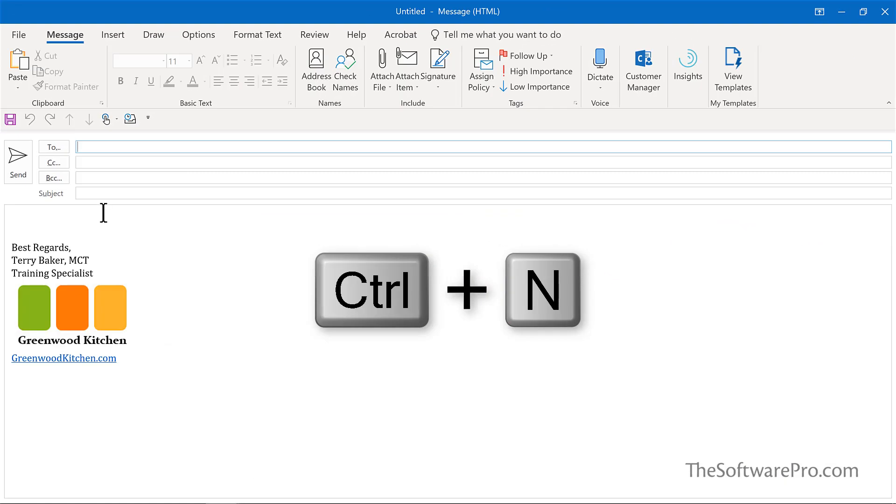
{"action": "left_click", "coordinate": [104, 213]}
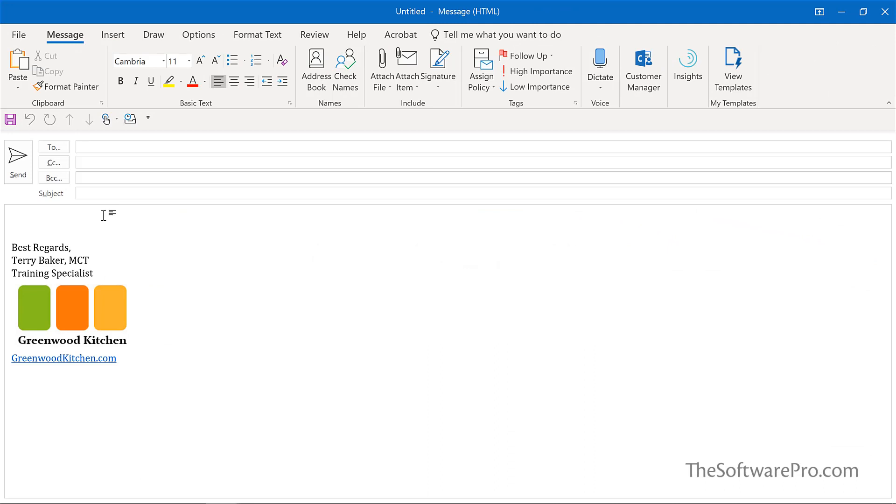
{"action": "type", "text": "Hell"}
{"action": "type", "text": "o World"}
{"action": "type", "text": "ul Person,"}
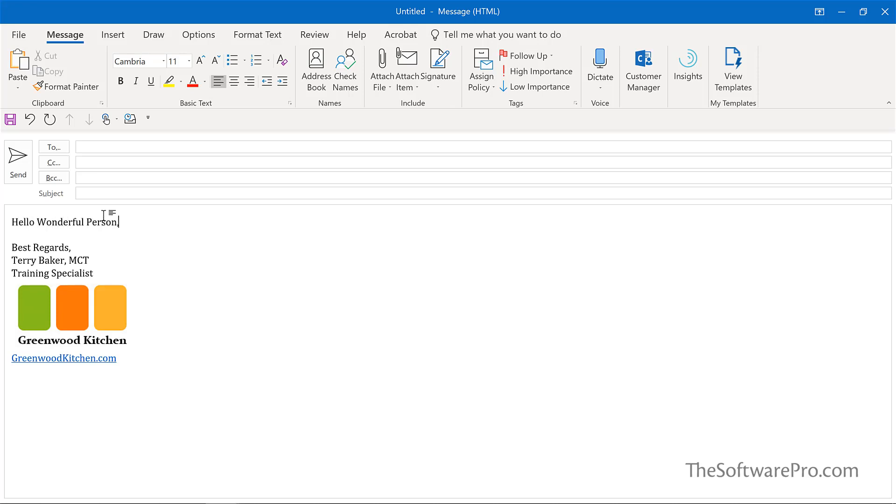
{"action": "key", "text": "Return"}
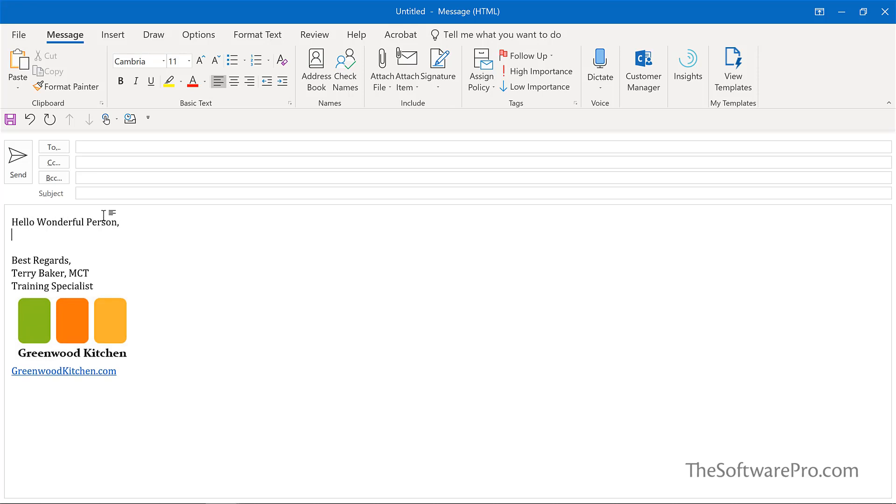
- Insert the "Supplier Resources" Quick Part below the greeting and review the inserted text
{"action": "left_click", "coordinate": [103, 36]}
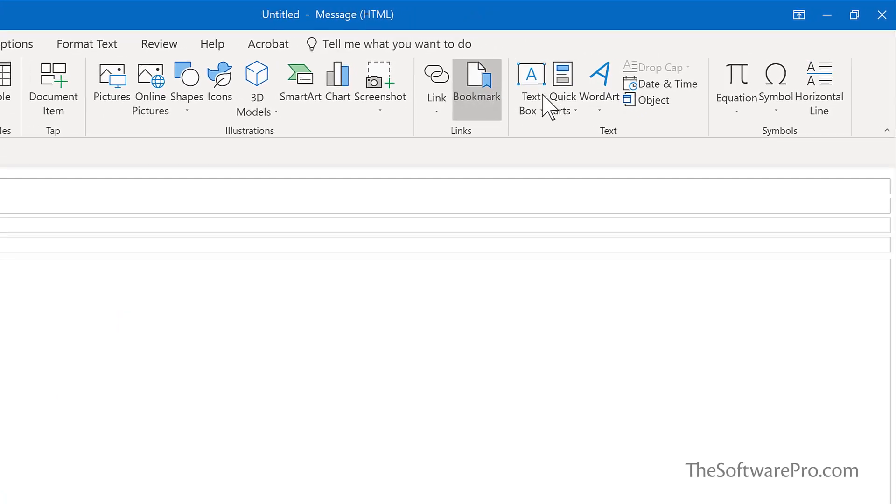
{"action": "left_click", "coordinate": [557, 121]}
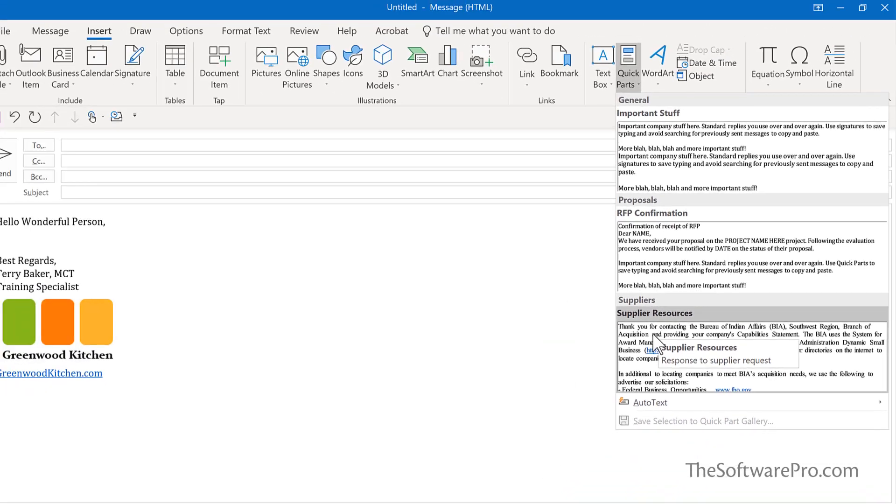
{"action": "left_click", "coordinate": [541, 380]}
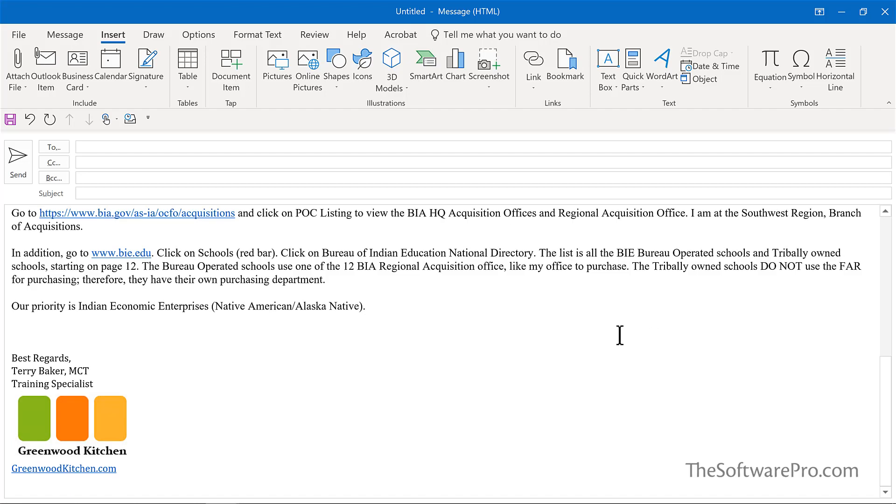
{"action": "scroll", "coordinate": [619, 335], "scroll_direction": "up", "scroll_amount": 4}
{"action": "scroll", "coordinate": [620, 335], "scroll_direction": "up", "scroll_amount": 3}
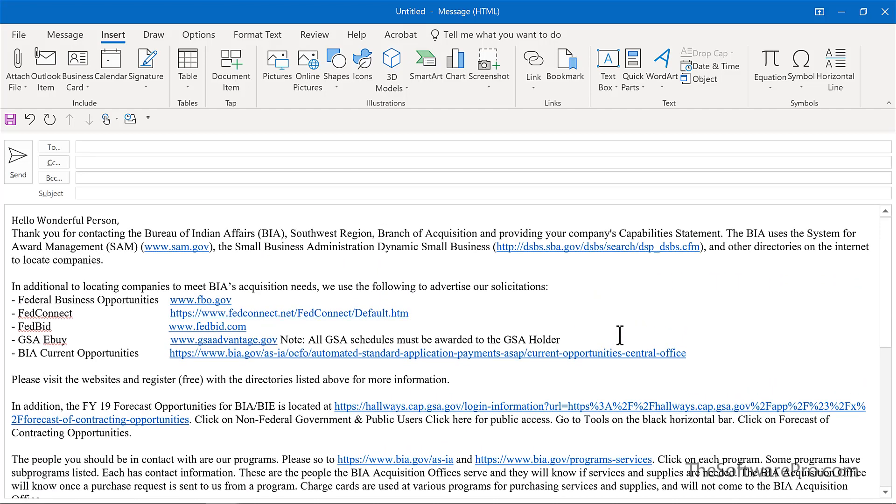
{"action": "scroll", "coordinate": [619, 335], "scroll_direction": "down", "scroll_amount": 6}
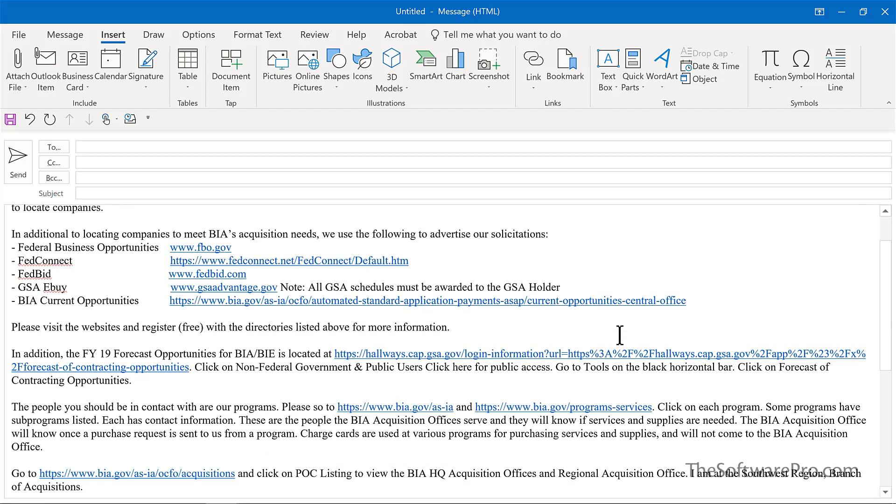
{"action": "scroll", "coordinate": [619, 335], "scroll_direction": "down", "scroll_amount": 1}
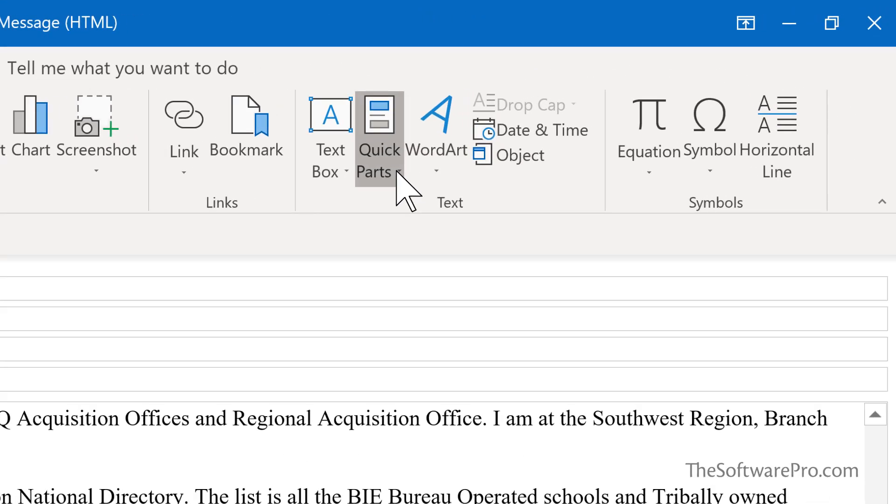
- Bring up the insertion and management options for the "Important Stuff" Quick Part
{"action": "left_click", "coordinate": [396, 172]}
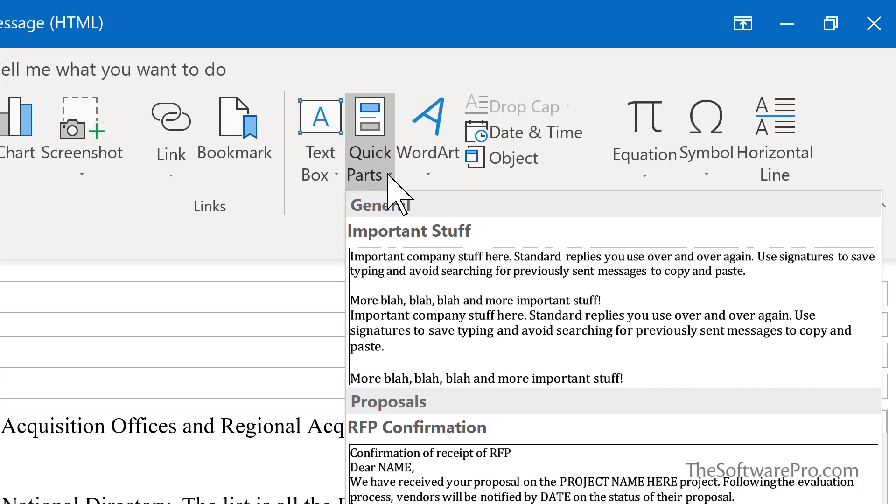
{"action": "right_click", "coordinate": [426, 266]}
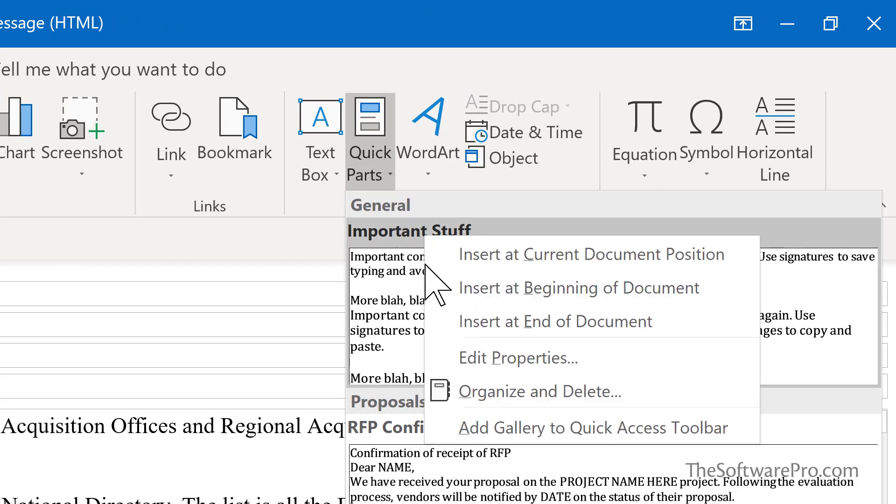